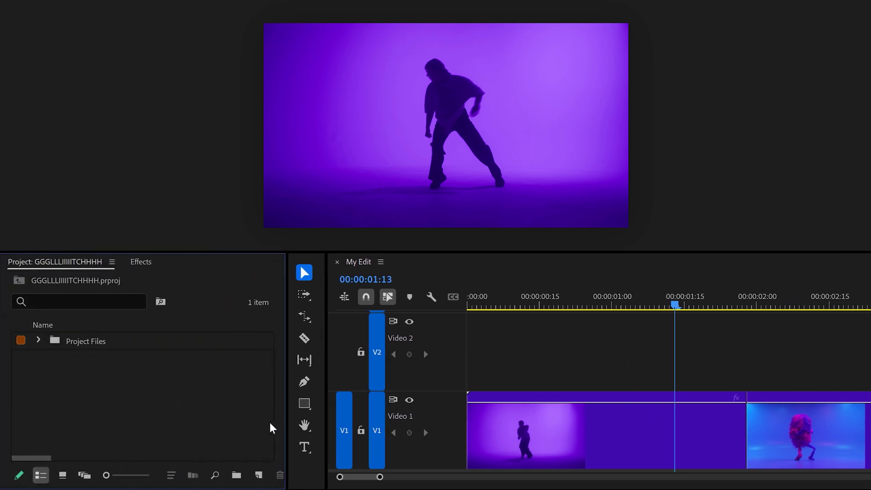
# Create a new adjustment layer and place it on Video 2 above the dancer clip.
pyautogui.click(260, 474)
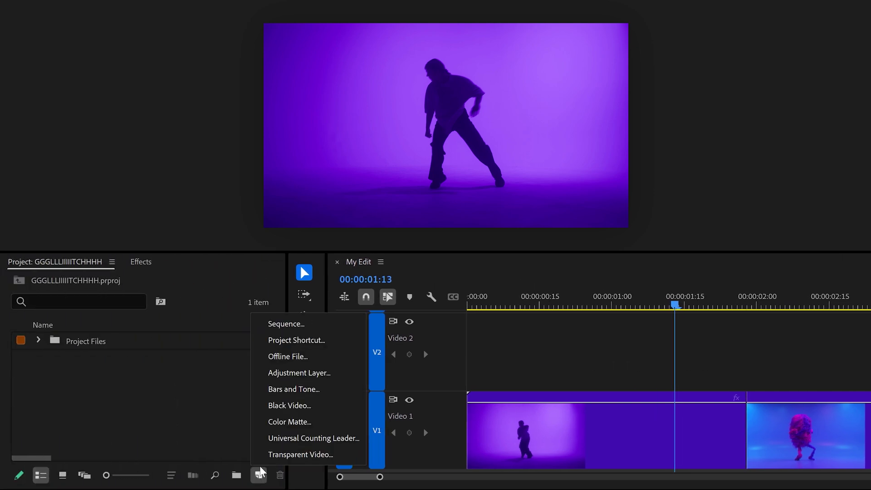
pyautogui.click(273, 373)
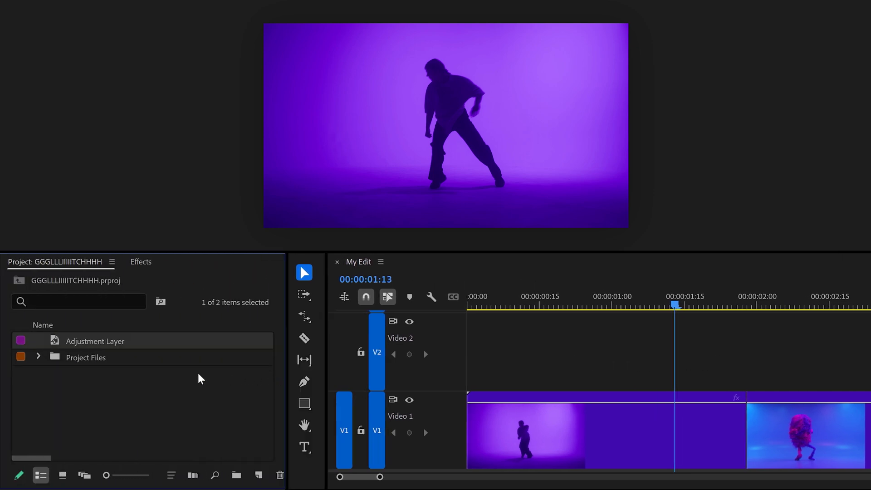
pyautogui.moveTo(107, 345); pyautogui.dragTo(423, 358)
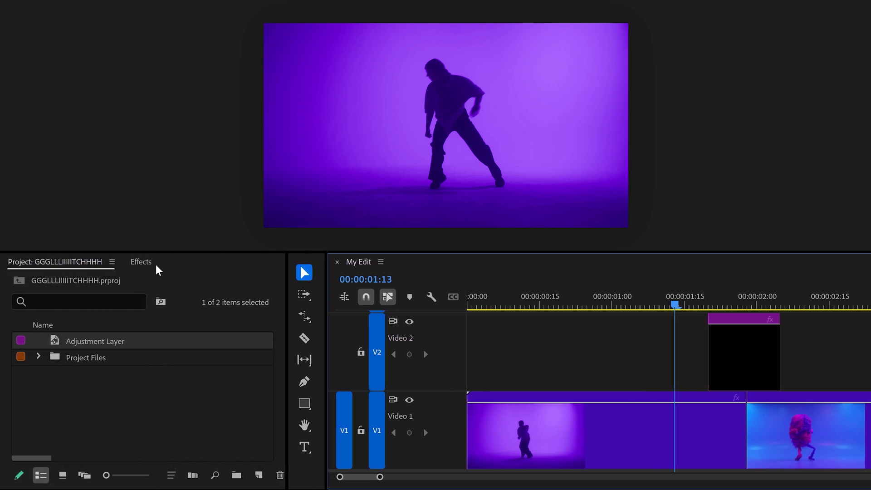
# Apply VR Digital Glitch and Strobe Light to the adjustment layer.
pyautogui.click(149, 264)
pyautogui.moveTo(439, 353); pyautogui.dragTo(740, 355)
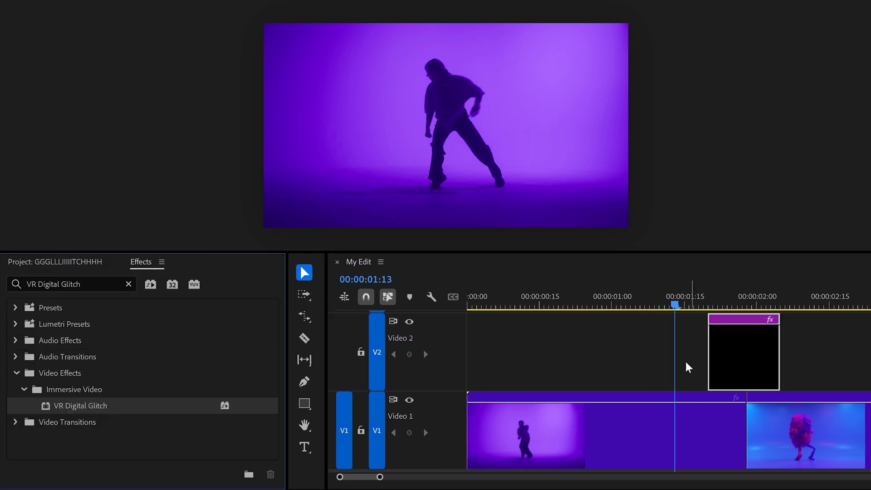
pyautogui.click(129, 284)
pyautogui.write('Strobe')
pyautogui.moveTo(86, 406); pyautogui.dragTo(736, 351)
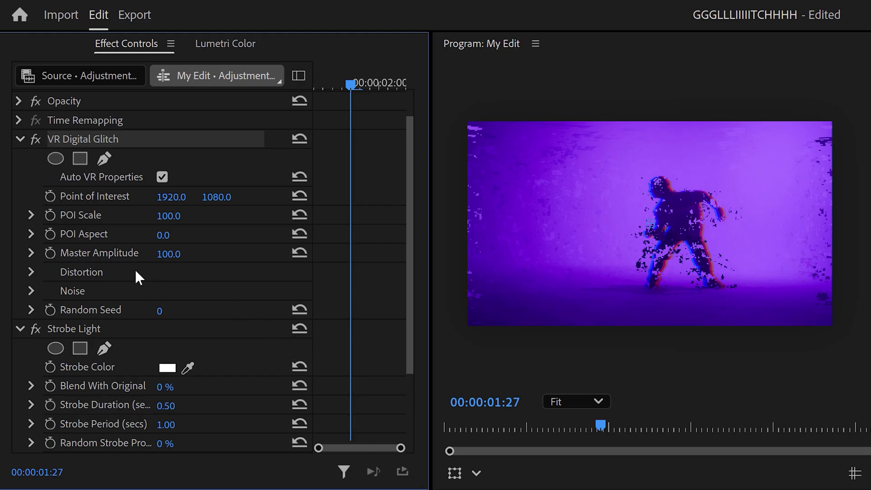
# Raise the VR Digital Glitch distortion evolution to about 101°.
pyautogui.click(32, 273)
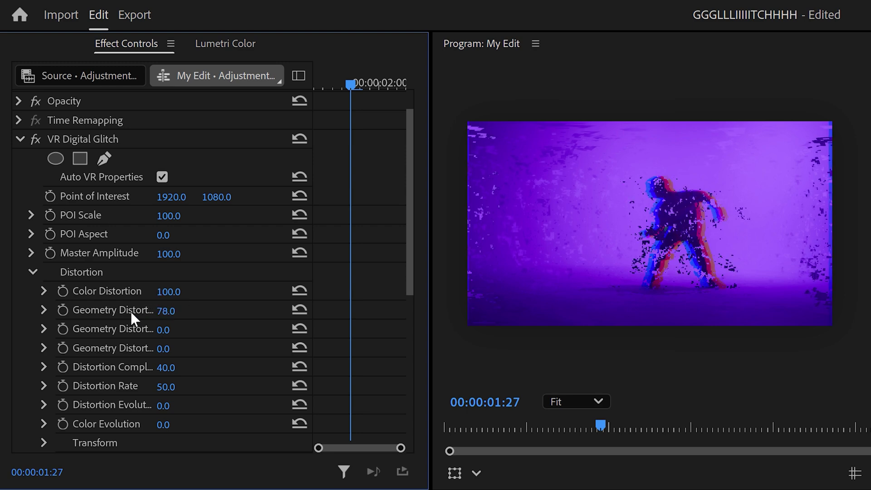
pyautogui.moveTo(162, 405); pyautogui.dragTo(213, 405)
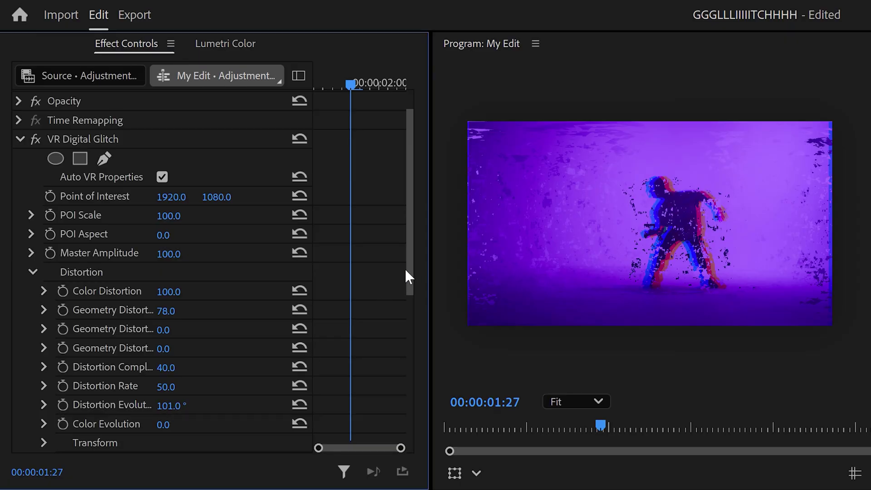
pyautogui.moveTo(408, 277); pyautogui.dragTo(398, 430)
# Make the strobe black at 50% random probability with about 41% blend, and add VR Chromatic Aberrations.
pyautogui.click(167, 280)
pyautogui.click(175, 148)
pyautogui.moveTo(175, 147); pyautogui.dragTo(136, 318)
pyautogui.click(317, 361)
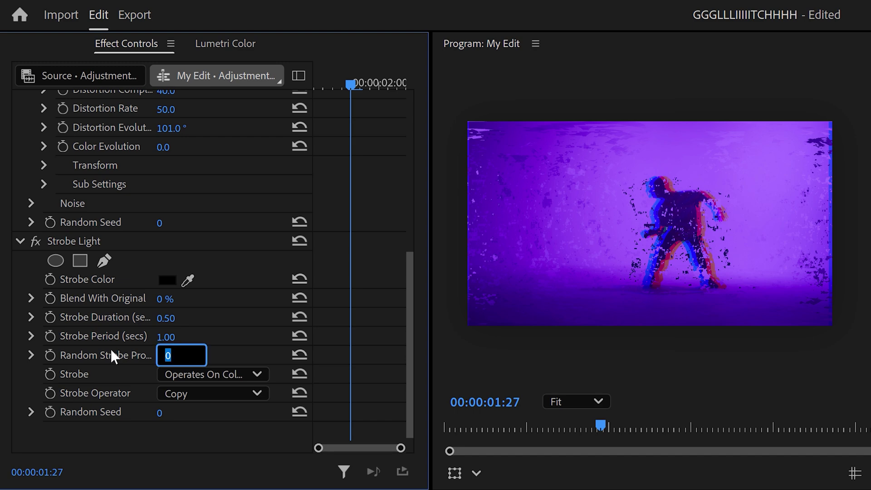
pyautogui.write('50')
pyautogui.press('Return')
pyautogui.moveTo(159, 298); pyautogui.dragTo(179, 299)
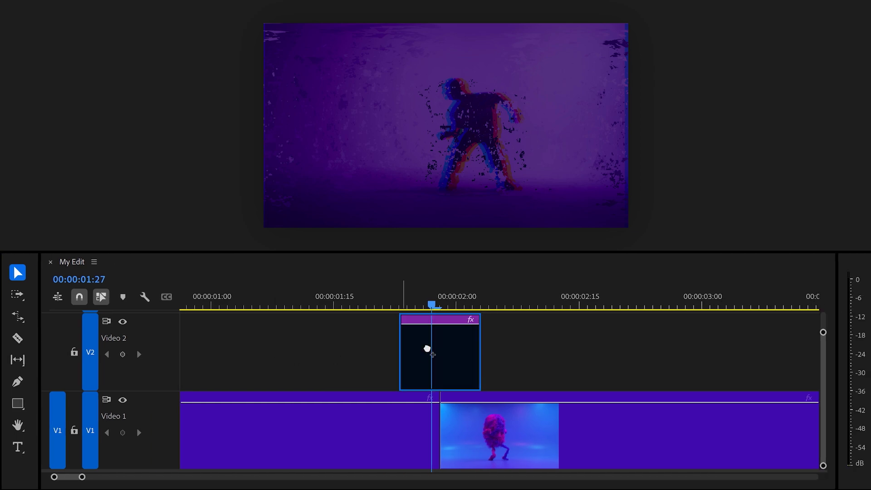
pyautogui.moveTo(426, 348); pyautogui.dragTo(431, 349)
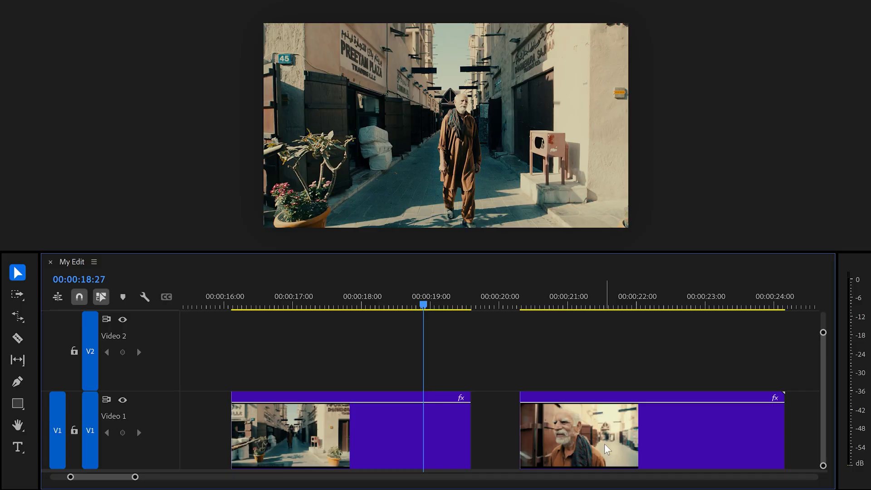
# Move the close-up clip onto Video 2 and preview the timeline.
pyautogui.moveTo(607, 449); pyautogui.dragTo(549, 362)
pyautogui.press('space')
pyautogui.press('space')
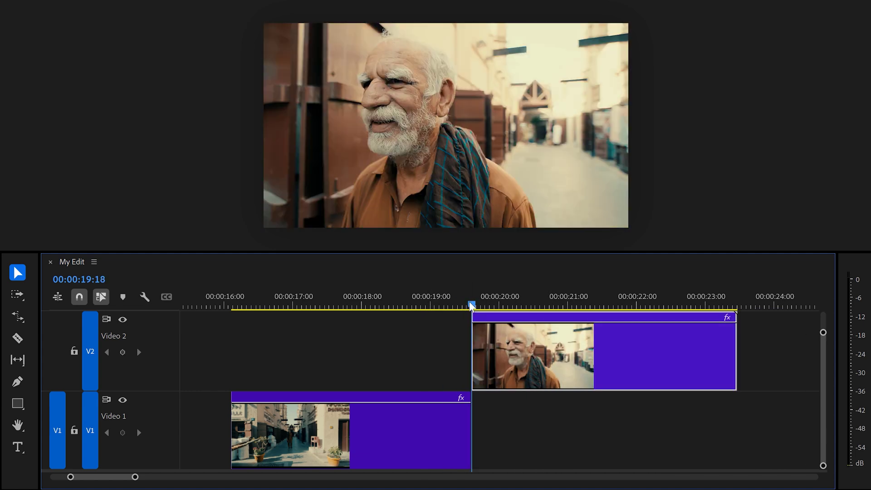
pyautogui.press('=')
# Cut a one-frame close-up slice and place it at 00:00:18:28 over the wide shot.
pyautogui.press('Right')
pyautogui.hotkey('ctrl', 'k')
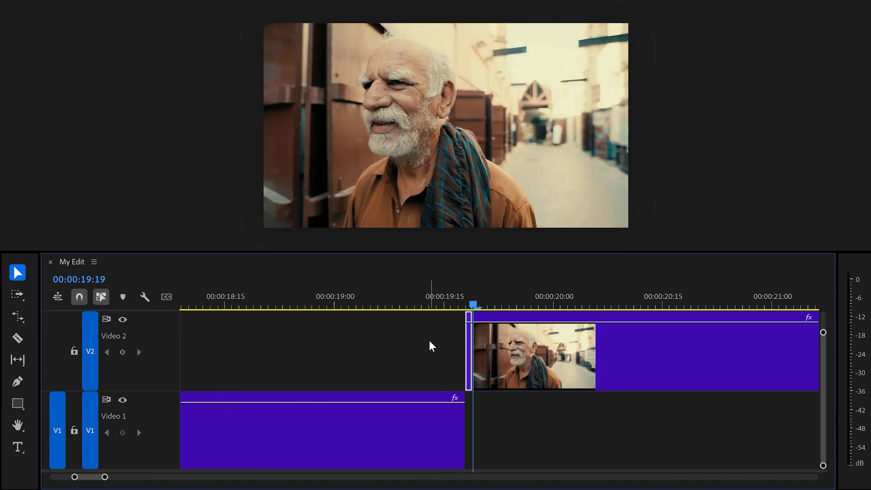
pyautogui.press('Left')
pyautogui.press('Left')
pyautogui.press('Left')
pyautogui.press('Left')
pyautogui.press('Left')
pyautogui.press('Left')
pyautogui.press('Left')
pyautogui.press('Left')
pyautogui.press('Left')
pyautogui.press('Left')
pyautogui.press('Left')
pyautogui.press('Left')
pyautogui.press('Left')
pyautogui.press('Left')
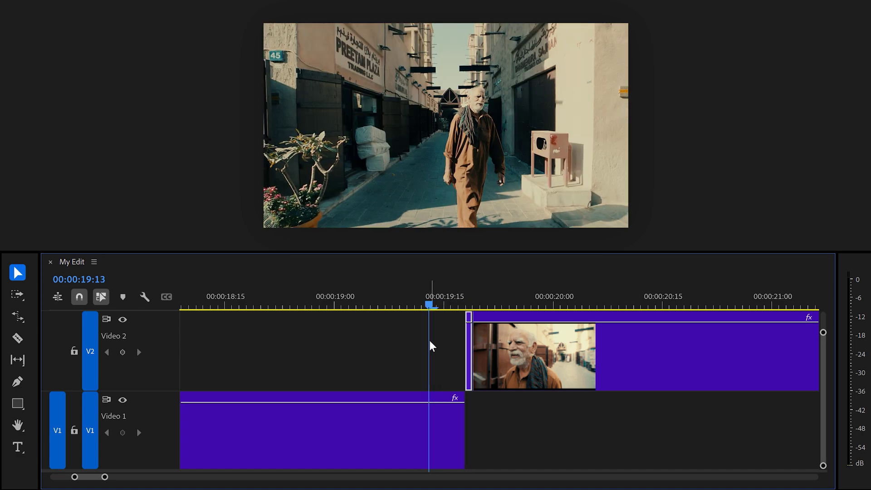
pyautogui.press('Left')
pyautogui.press('Left')
pyautogui.press('Left')
pyautogui.press('Left')
pyautogui.press('Left')
pyautogui.press('Left')
pyautogui.press('Left')
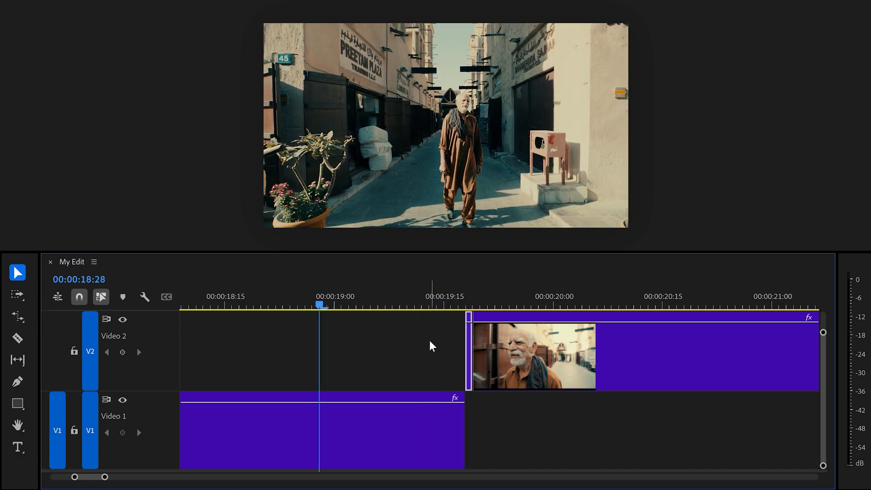
pyautogui.moveTo(469, 346); pyautogui.dragTo(325, 347)
pyautogui.moveTo(525, 356); pyautogui.dragTo(517, 356)
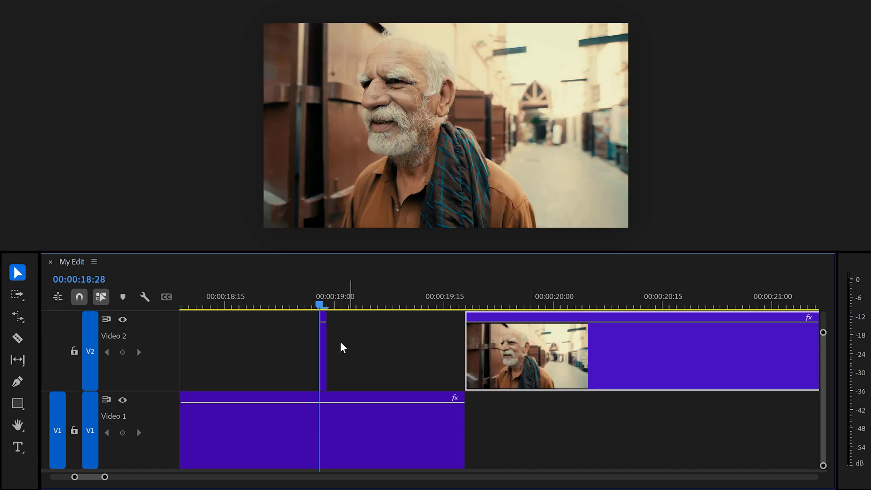
pyautogui.click(323, 343)
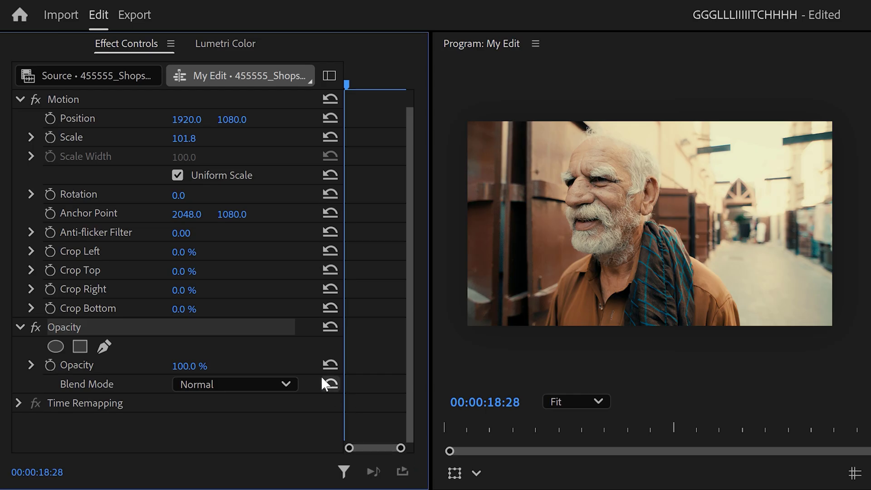
# Draw an opacity pen mask around the man's head and shoulders on the one-frame clip.
pyautogui.click(104, 347)
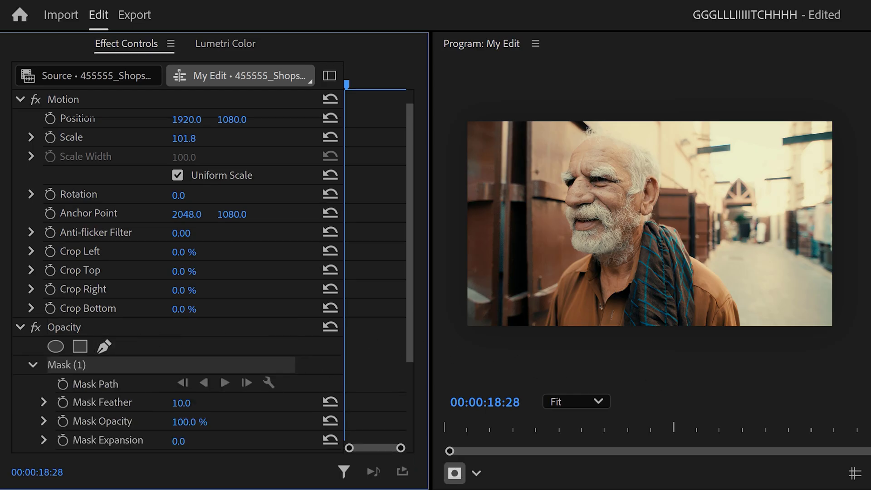
pyautogui.click(544, 324)
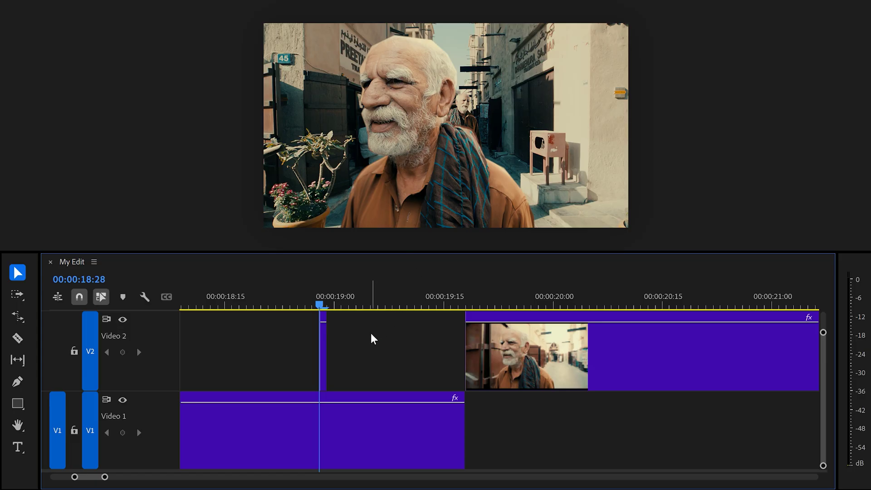
# Nest the one-frame masked clip and give it Gaussian Blur at about 4200 blurriness.
pyautogui.rightClick(323, 346)
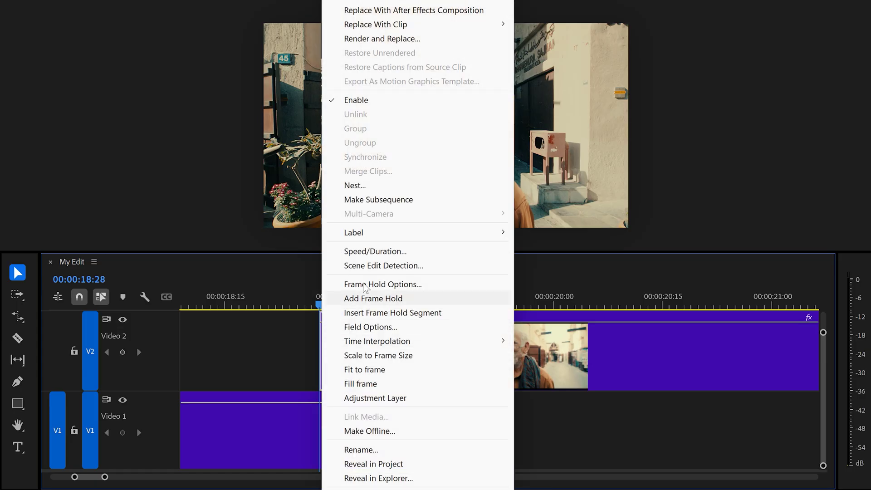
pyautogui.click(379, 200)
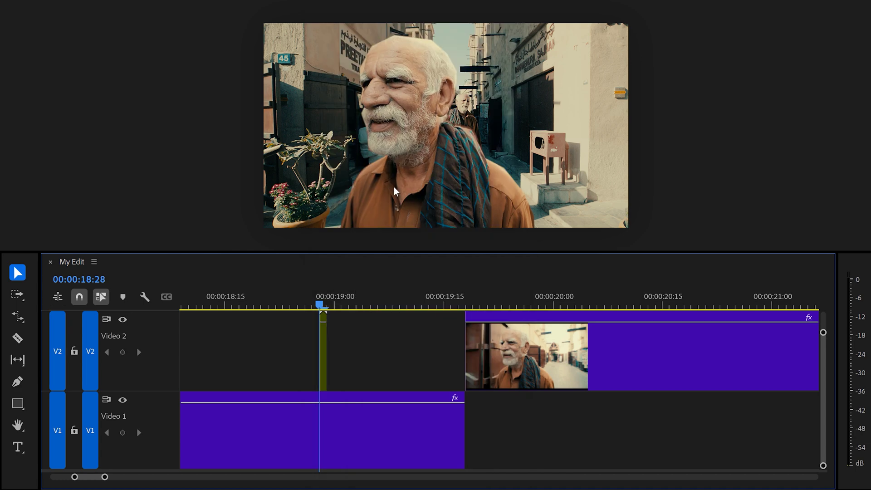
pyautogui.hotkey('shift', '7')
pyautogui.moveTo(117, 388); pyautogui.dragTo(322, 341)
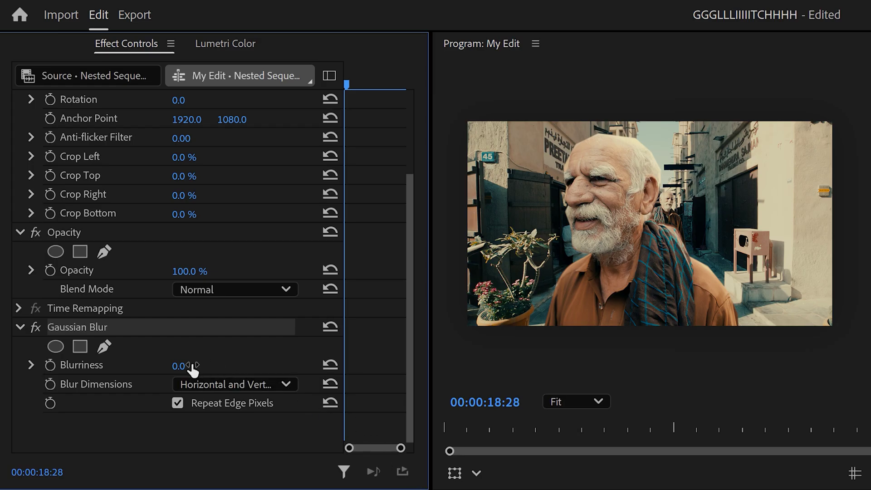
pyautogui.moveTo(193, 369); pyautogui.dragTo(326, 370)
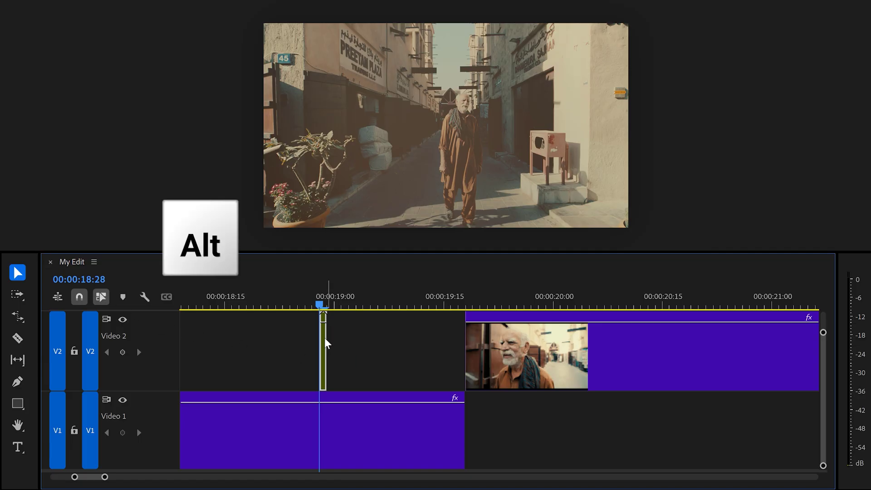
# Duplicate the nested frame right after itself and lower the copy's blurriness.
pyautogui.moveTo(325, 342); pyautogui.dragTo(337, 340)
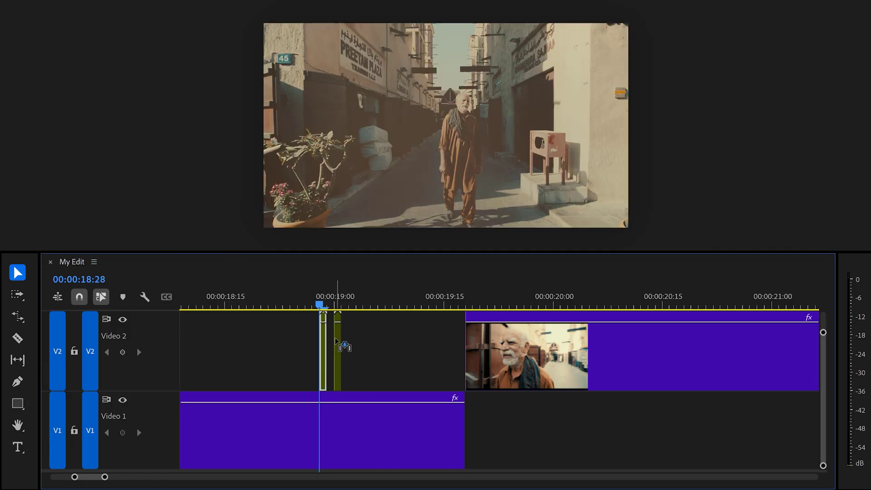
pyautogui.press('Down')
pyautogui.click(337, 339)
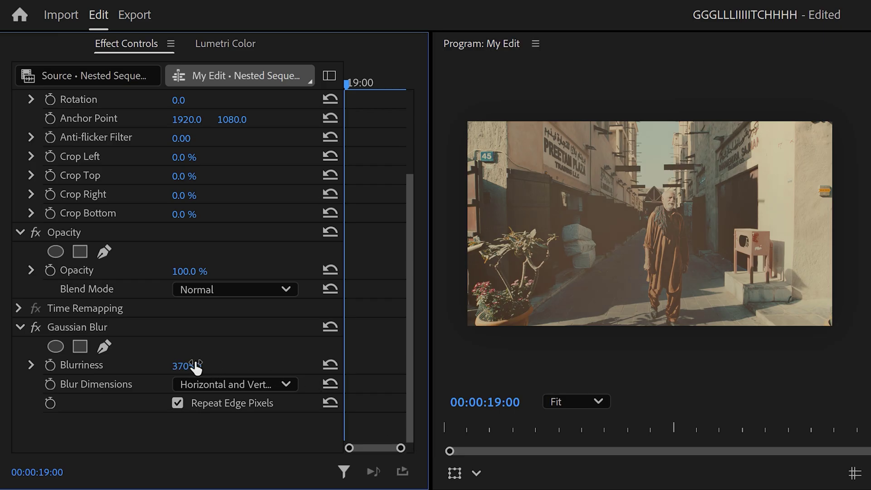
pyautogui.moveTo(1, 338); pyautogui.dragTo(0, 338)
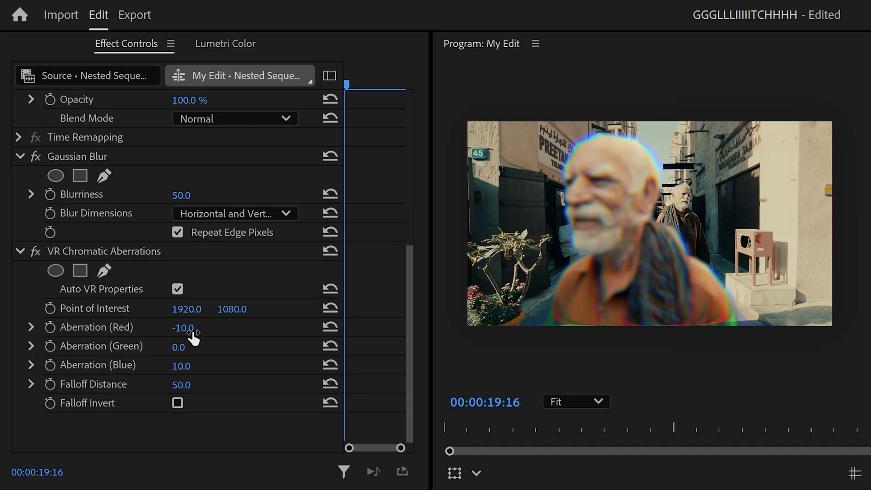
# Widen the red chromatic fringe and slightly raise the green aberration on the blurred close-up.
pyautogui.moveTo(193, 333); pyautogui.dragTo(284, 333)
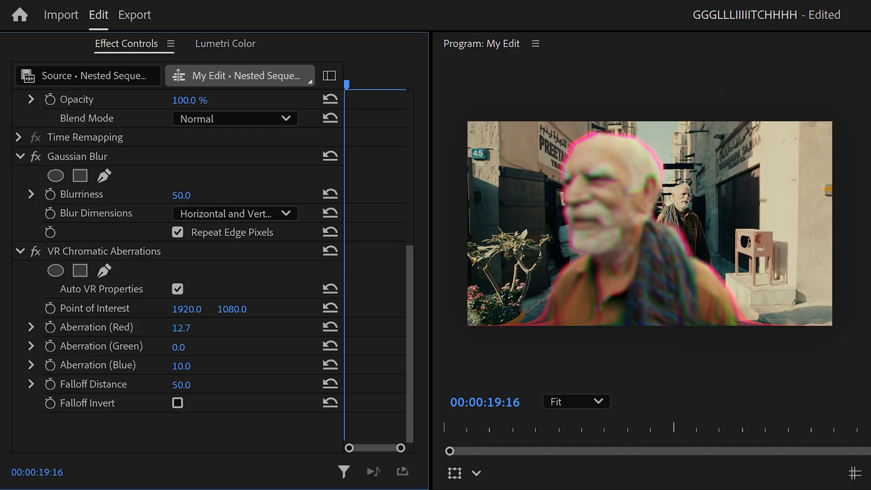
pyautogui.moveTo(181, 347); pyautogui.dragTo(195, 347)
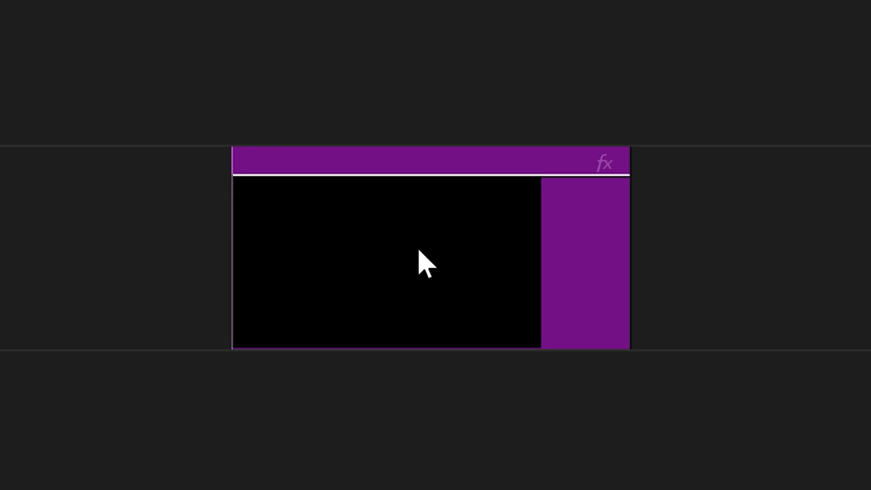
# Select the purple adjustment clip over the night-city footage.
pyautogui.click(418, 251)
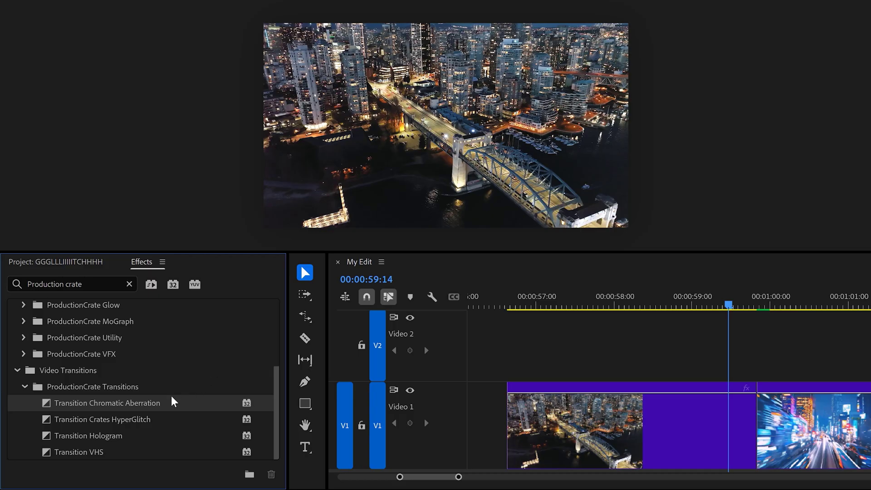
# Add Transition Chromatic Aberration to the cut between the night-city and neon street clips.
pyautogui.moveTo(725, 415); pyautogui.dragTo(755, 422)
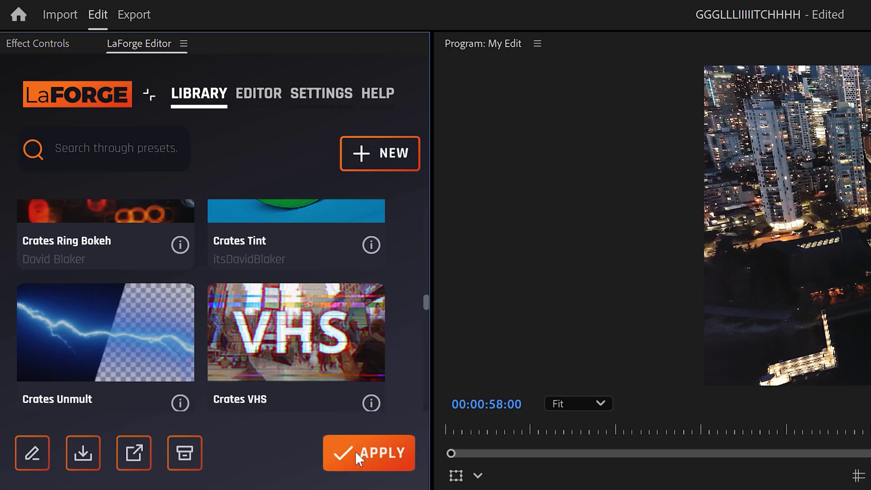
# Apply the chosen LaForge glitch preset to the city footage.
pyautogui.click(358, 452)
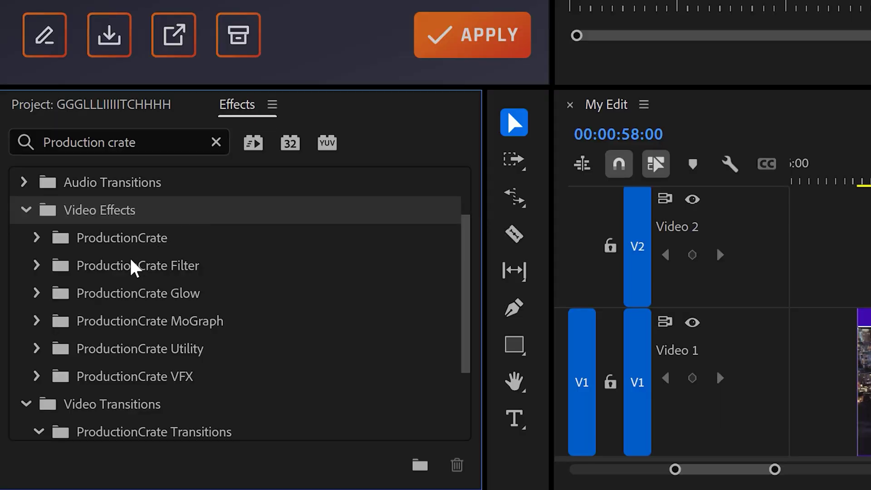
# Add Crates Easy Glow to Video 2, enable the light-ray effect, and sweep its glow centre across the curtain shot.
pyautogui.click(37, 293)
pyautogui.click(127, 322)
pyautogui.moveTo(125, 323); pyautogui.dragTo(816, 282)
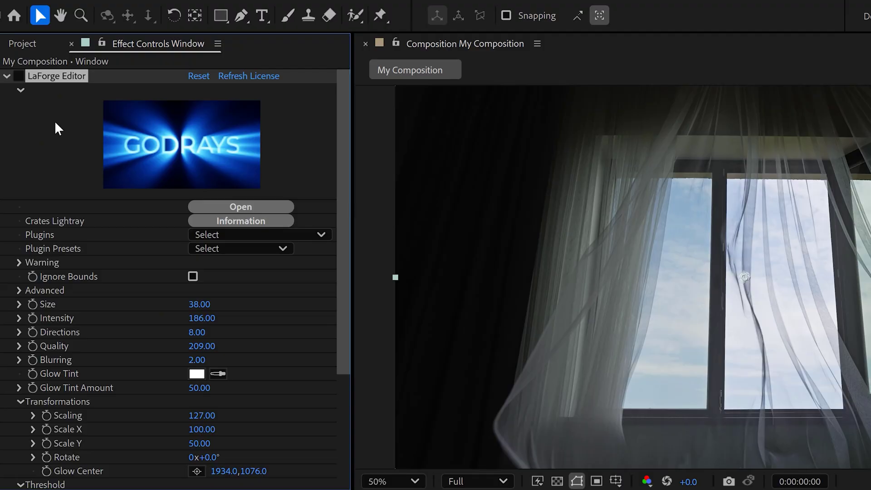
pyautogui.click(19, 76)
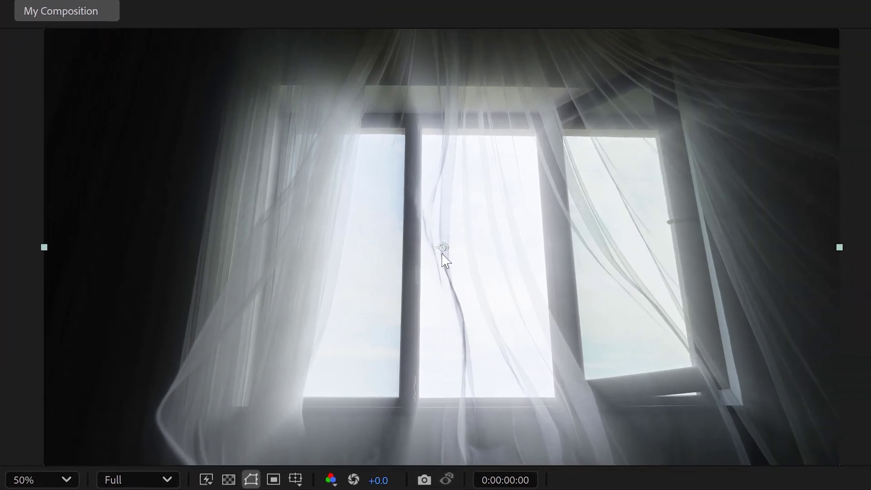
pyautogui.moveTo(443, 255); pyautogui.dragTo(467, 274)
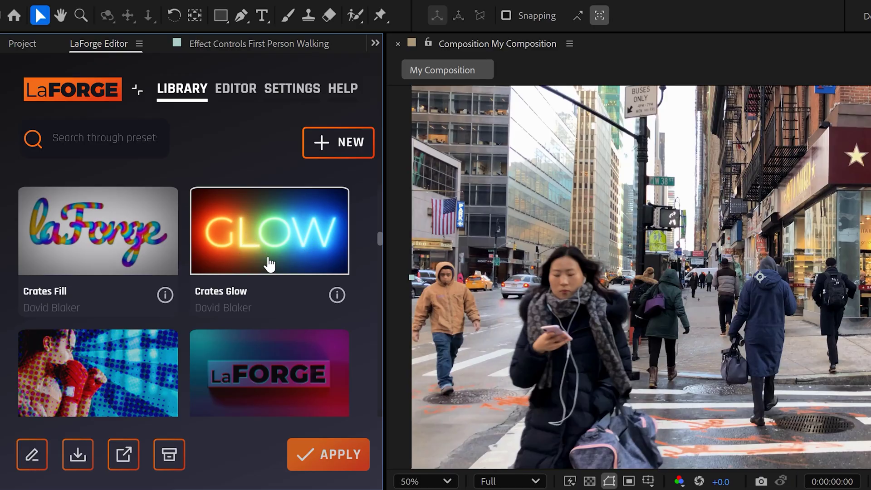
# Apply the Crates Glow preset from the LaForge library to the street walking footage.
pyautogui.click(317, 455)
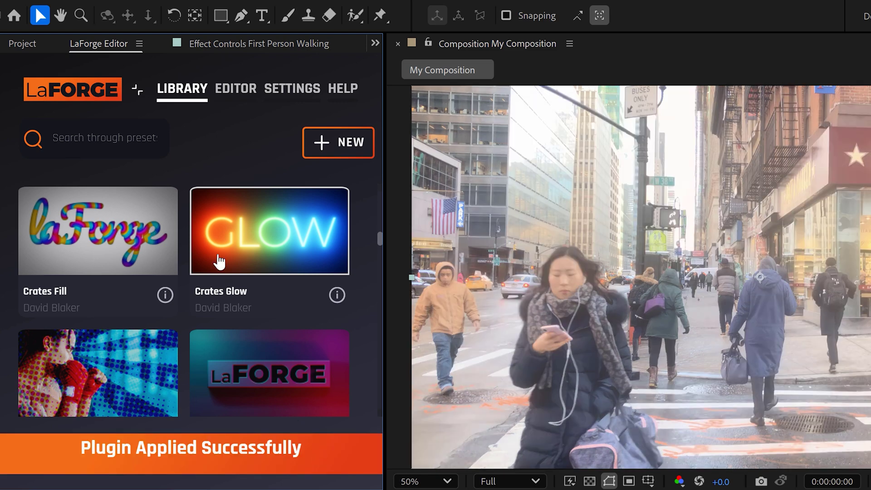
pyautogui.click(226, 43)
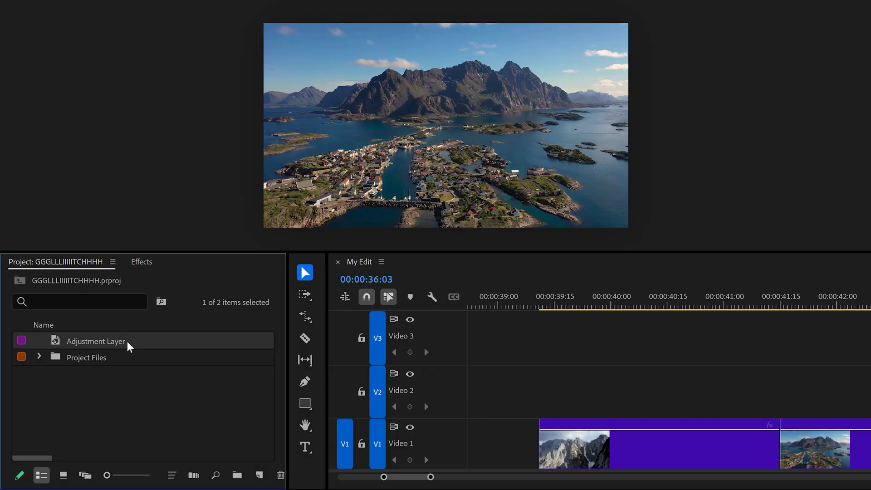
# Place an Adjustment Layer on V2 starting at 40:20 and duplicate it onto V3.
pyautogui.moveTo(130, 347); pyautogui.dragTo(685, 387)
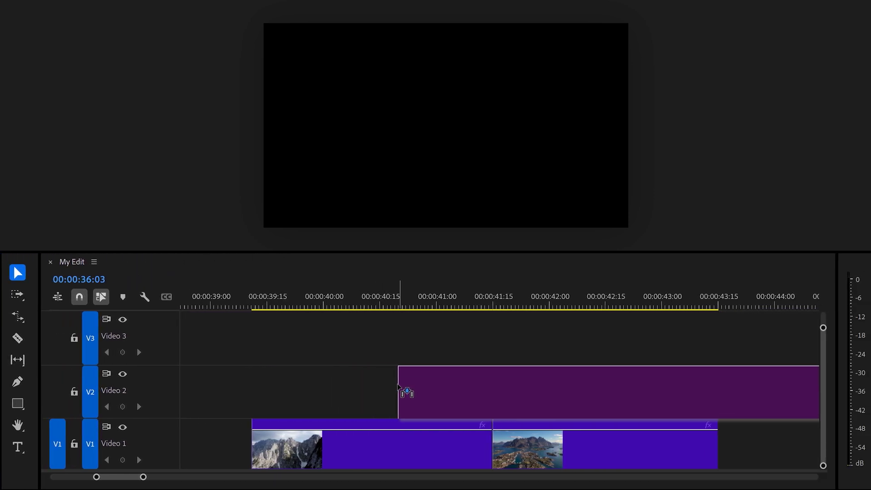
pyautogui.moveTo(398, 387); pyautogui.dragTo(401, 391)
pyautogui.moveTo(447, 352); pyautogui.dragTo(525, 353)
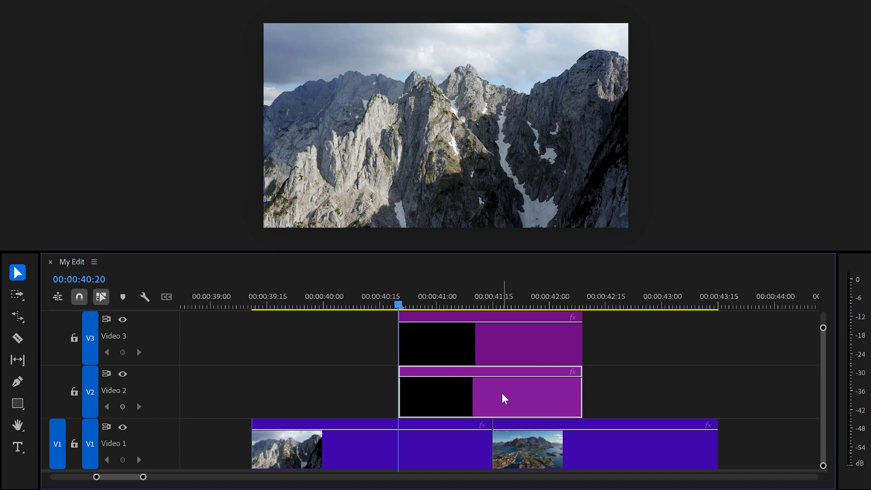
# Apply Replicate and Mirror to the V2 adjustment layer and set Replicate Count to 3.
pyautogui.click(149, 262)
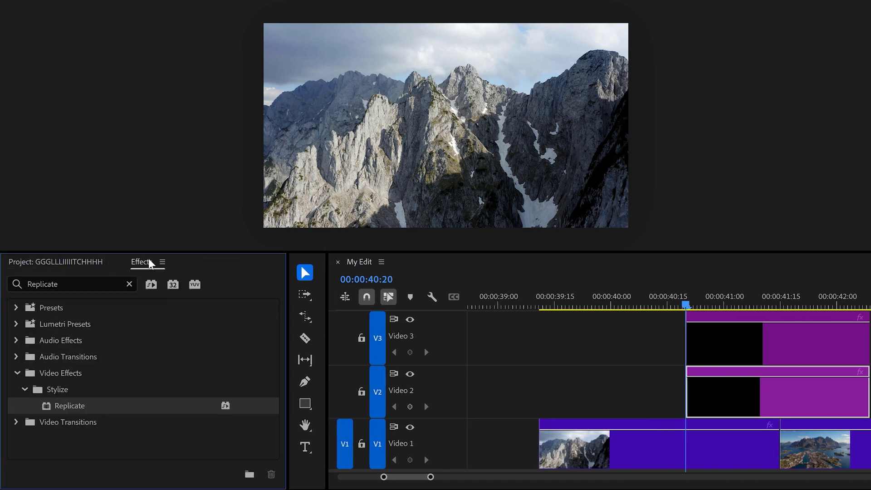
pyautogui.moveTo(305, 379); pyautogui.dragTo(754, 397)
pyautogui.click(129, 284)
pyautogui.write('Mirror')
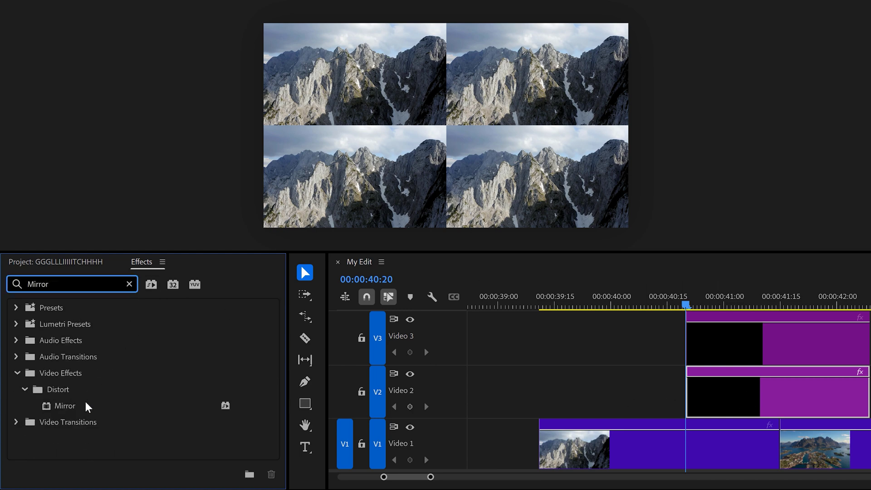
pyautogui.moveTo(89, 407); pyautogui.dragTo(421, 391)
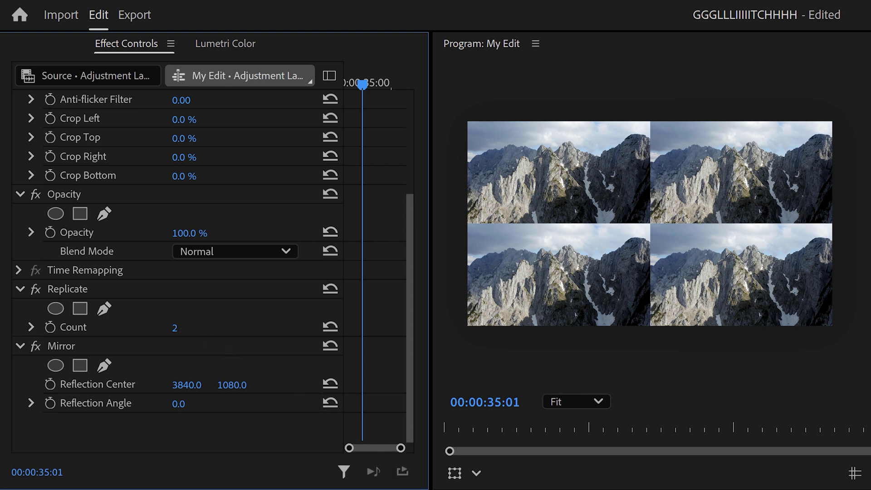
pyautogui.click(175, 328)
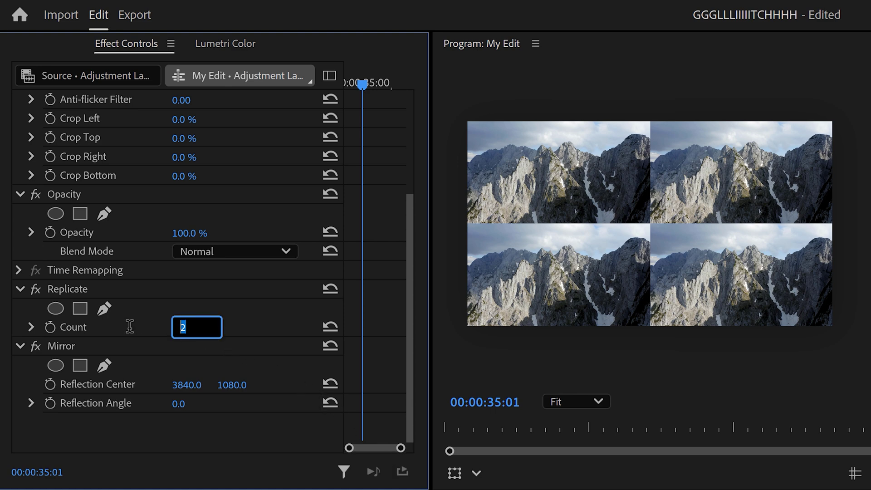
pyautogui.write('3')
pyautogui.press('Return')
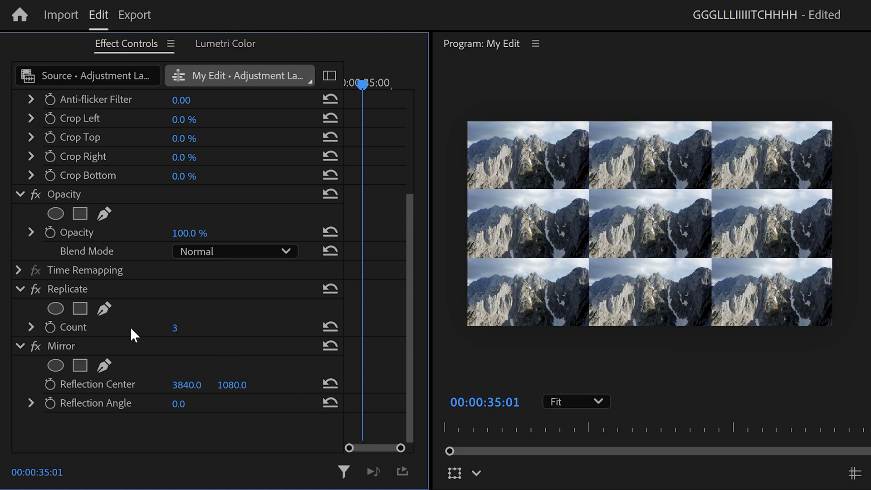
# Set the first Mirror's reflection angle to 90° and move its centre down to Y 1439.
pyautogui.click(178, 403)
pyautogui.write('90')
pyautogui.press('Return')
pyautogui.moveTo(231, 388)
pyautogui.mouseDown()
pyautogui.moveTo(290, 388)
pyautogui.moveTo(248, 389)
pyautogui.mouseUp()
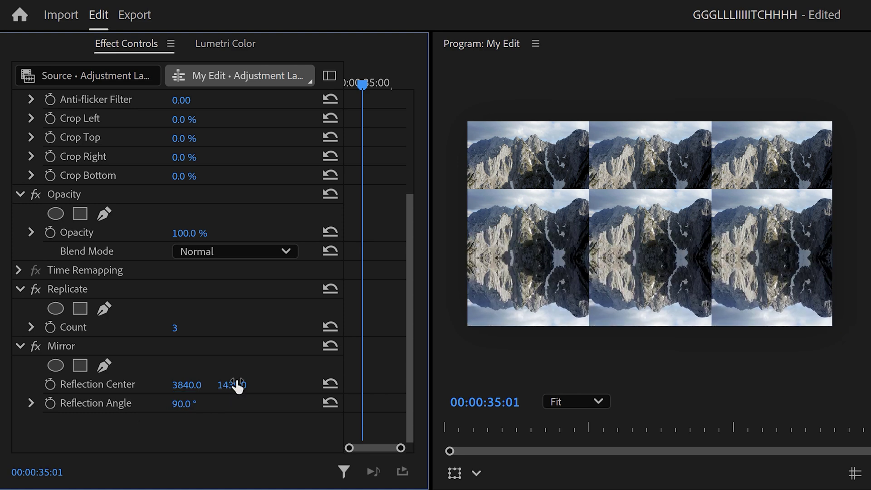
# Add a second Mirror copy at -90° with its reflection centre raised to Y 721.
pyautogui.click(86, 342)
pyautogui.hotkey('ctrl', 'c')
pyautogui.hotkey('ctrl', 'v')
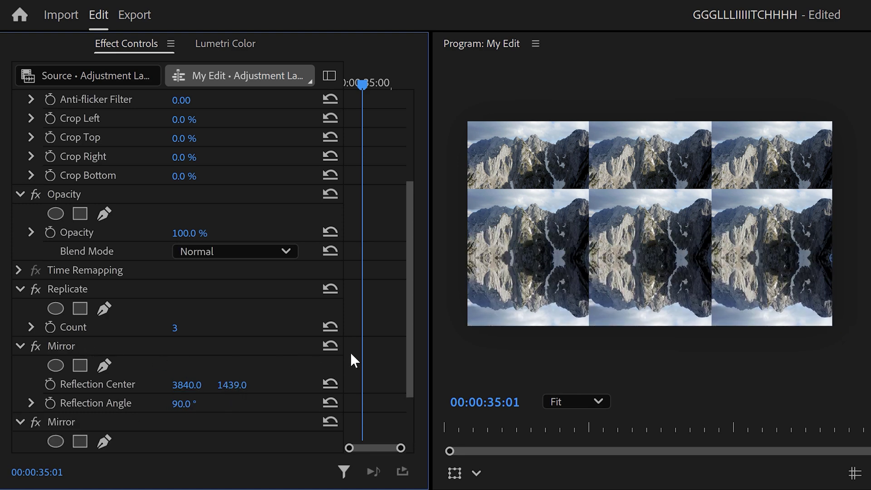
pyautogui.scroll(-4, 407, 366)
pyautogui.click(180, 404)
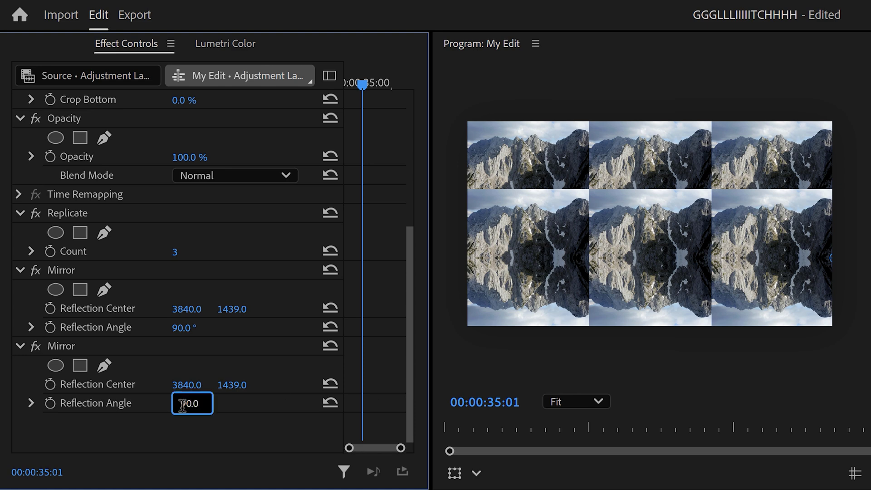
pyautogui.write('-')
pyautogui.press('Return')
pyautogui.moveTo(229, 383); pyautogui.dragTo(137, 383)
# Add a third Mirror copy at 0° with its centre shifted left to X 2559.5.
pyautogui.hotkey('ctrl', 'c')
pyautogui.hotkey('ctrl', 'v')
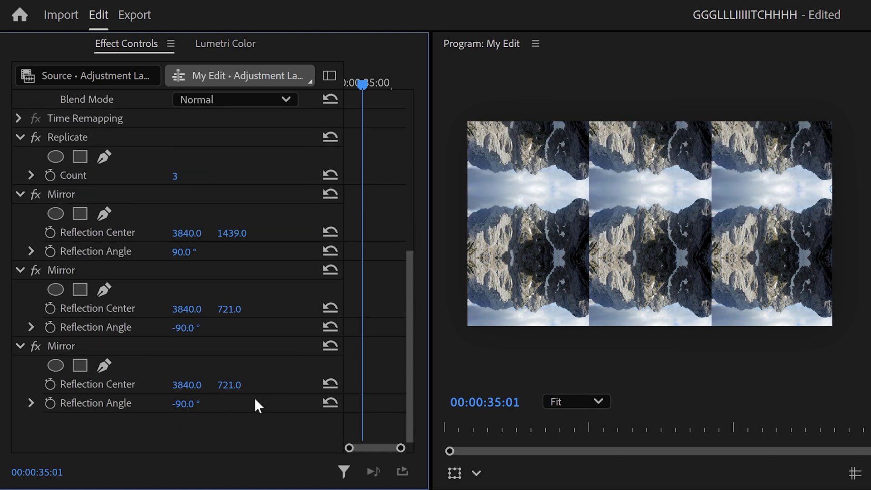
pyautogui.click(175, 404)
pyautogui.write('0')
pyautogui.press('Return')
pyautogui.moveTo(186, 384); pyautogui.dragTo(93, 391)
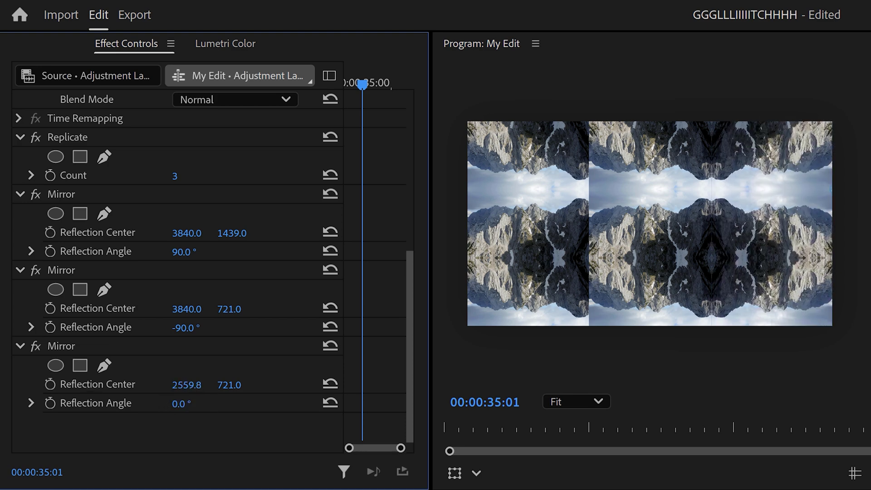
# Add a fourth Mirror copy at 180° with its centre shifted further left.
pyautogui.click(165, 349)
pyautogui.hotkey('ctrl', 'v')
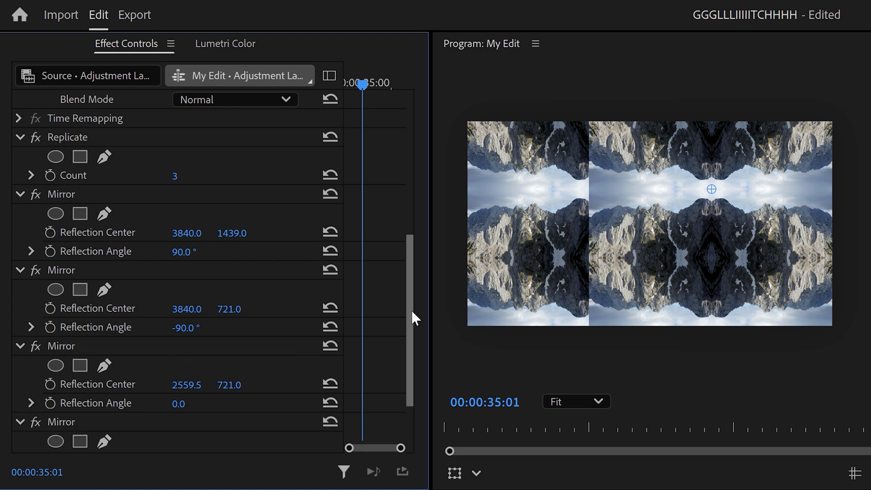
pyautogui.scroll(-3, 410, 308)
pyautogui.click(184, 404)
pyautogui.write('180')
pyautogui.press('Return')
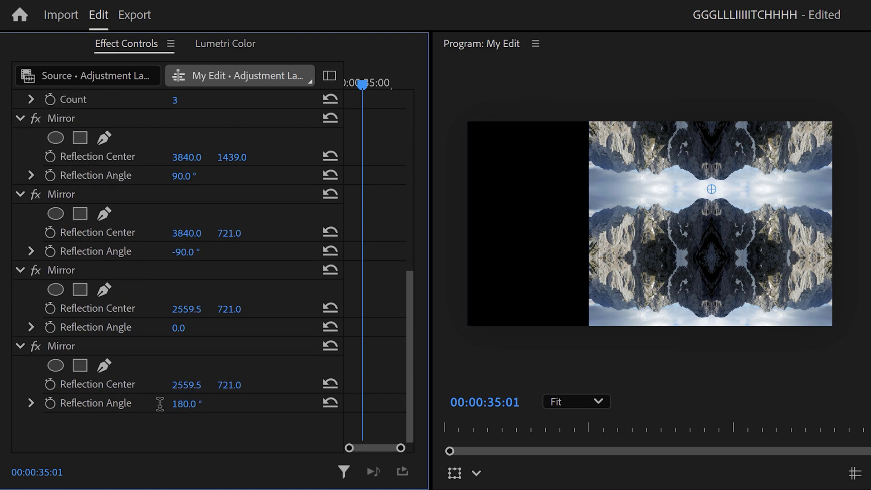
pyautogui.moveTo(186, 385); pyautogui.dragTo(76, 385)
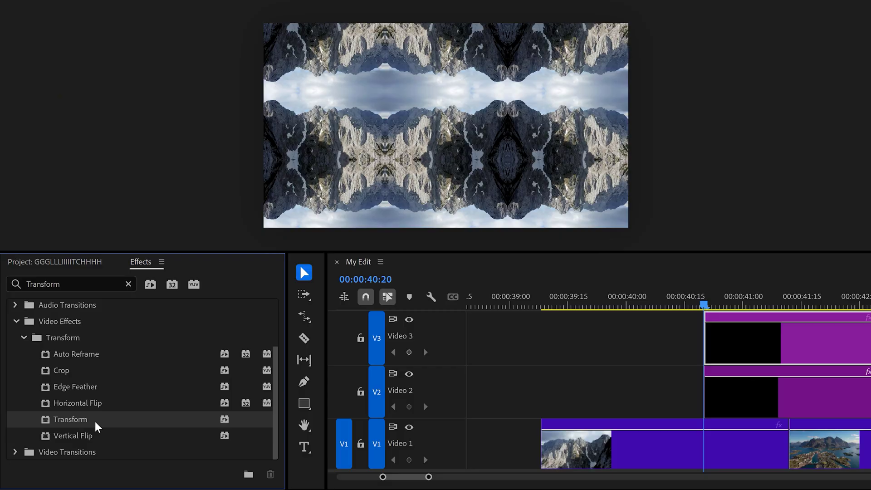
# Apply Transform to the V3 adjustment layer and set its Scale to 300.
pyautogui.moveTo(91, 426); pyautogui.dragTo(768, 342)
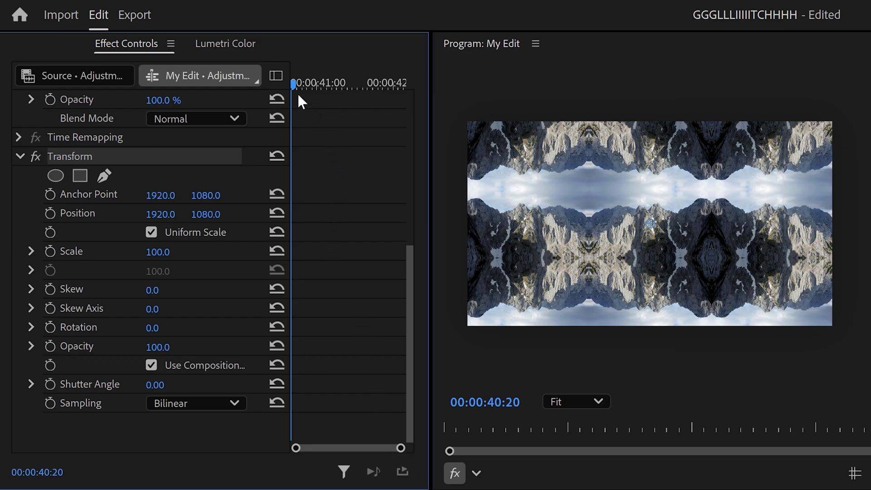
pyautogui.click(162, 254)
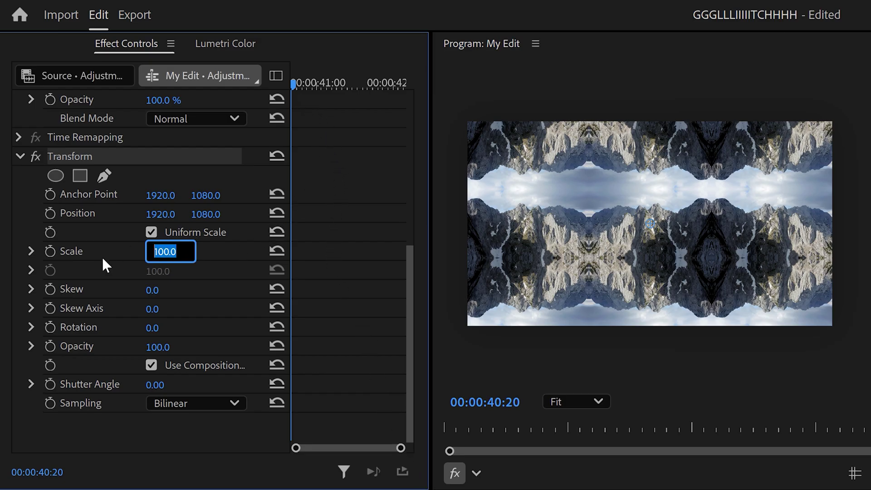
pyautogui.write('300')
pyautogui.press('Return')
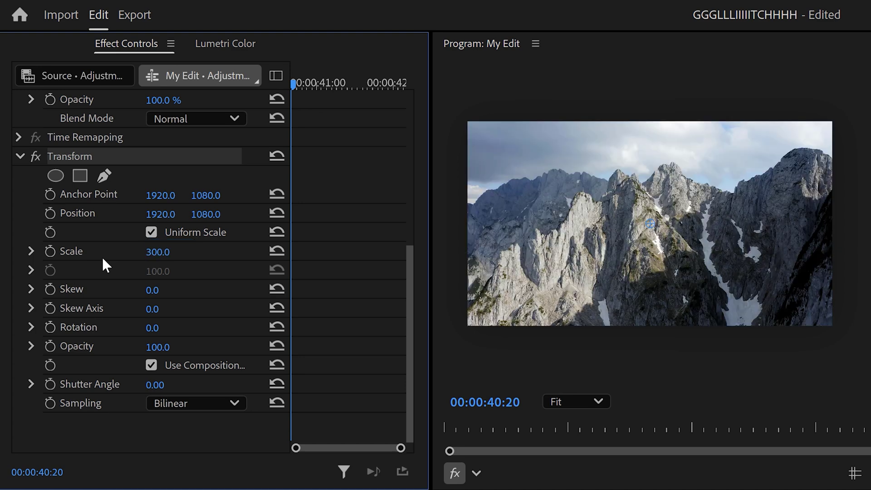
# Keyframe Rotation from 0 at 40:20 to 360° at 42:00.
pyautogui.click(51, 327)
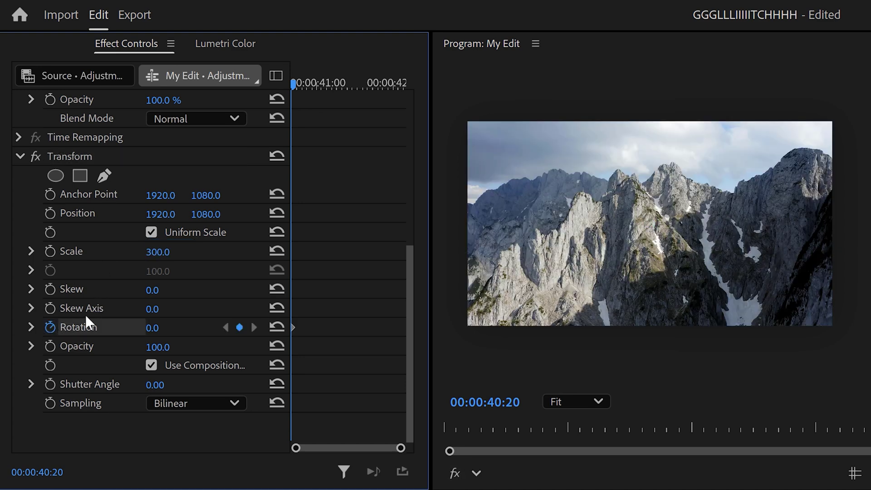
pyautogui.moveTo(299, 81); pyautogui.dragTo(395, 73)
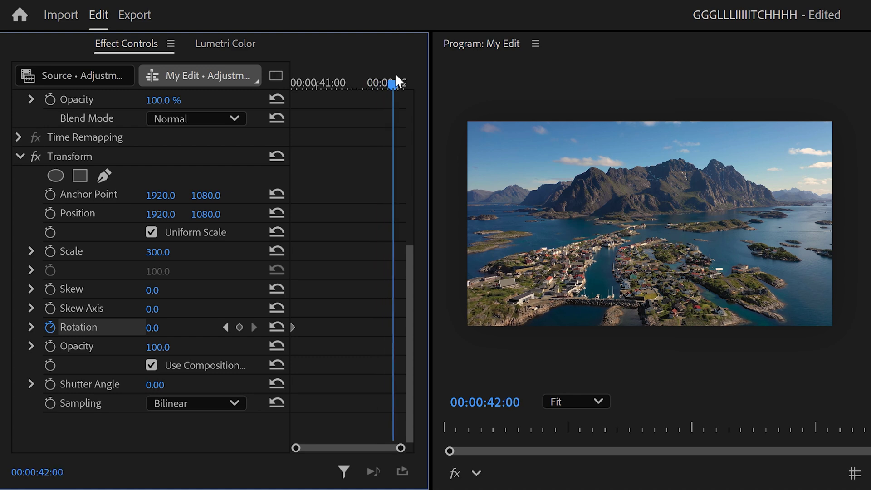
pyautogui.click(176, 328)
pyautogui.write('360')
pyautogui.press('Return')
# Ease out of the first and into the last rotation keyframe in the speed graph.
pyautogui.click(31, 327)
pyautogui.click(293, 327)
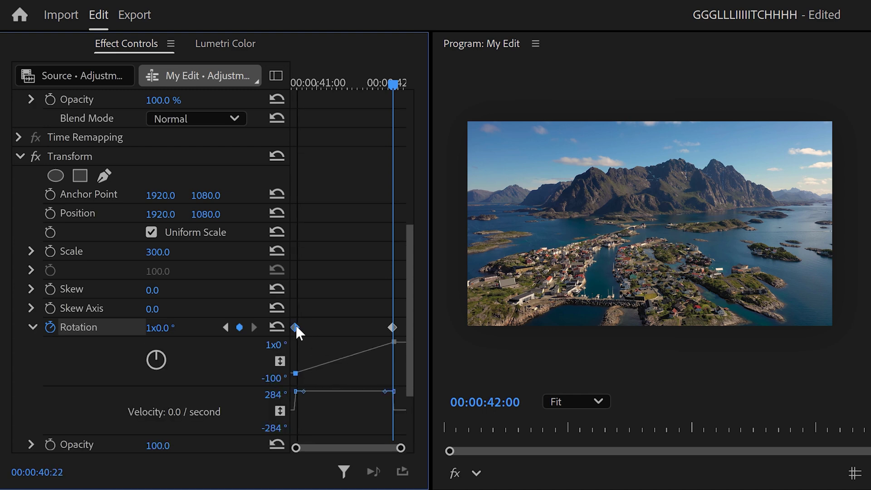
pyautogui.moveTo(295, 373); pyautogui.dragTo(391, 346)
pyautogui.moveTo(389, 402); pyautogui.dragTo(361, 411)
pyautogui.moveTo(409, 370); pyautogui.dragTo(401, 409)
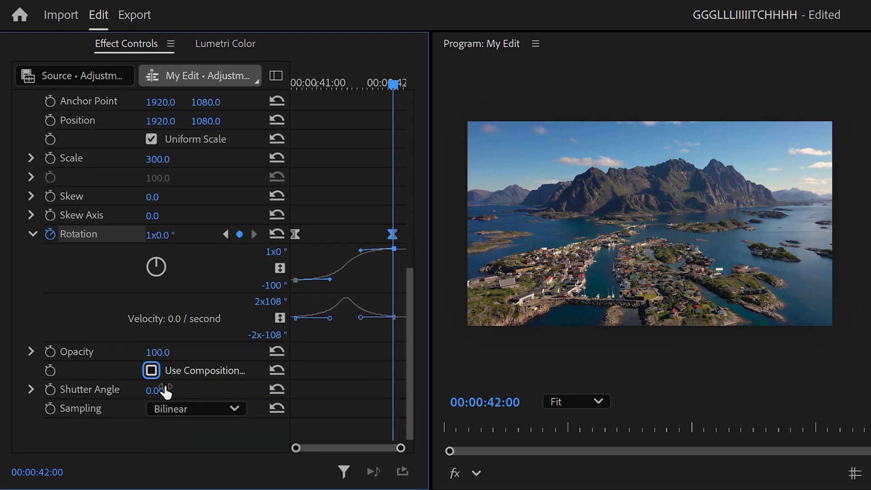
# Set the Transform Shutter Angle to 360 for motion blur.
pyautogui.click(158, 389)
pyautogui.write('360')
pyautogui.press('Return')
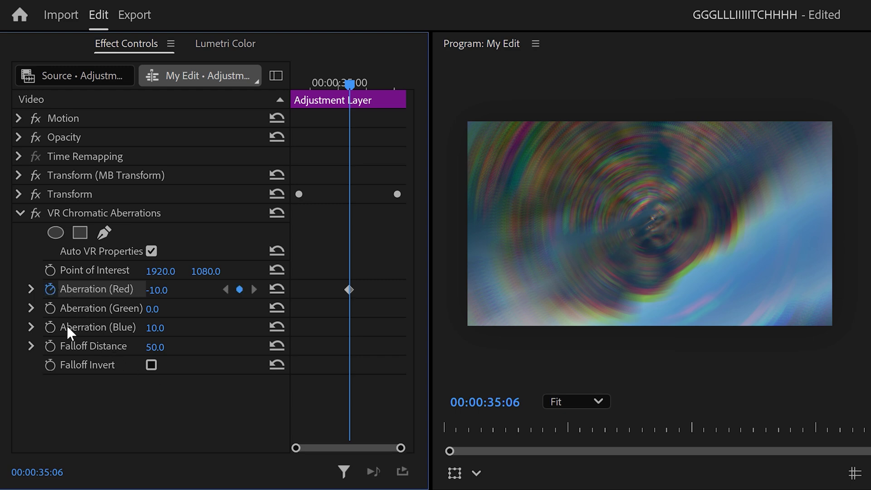
# Keyframe the red and blue aberrations, then set both to 0 at 34:07.
pyautogui.click(50, 327)
pyautogui.moveTo(332, 85); pyautogui.dragTo(295, 82)
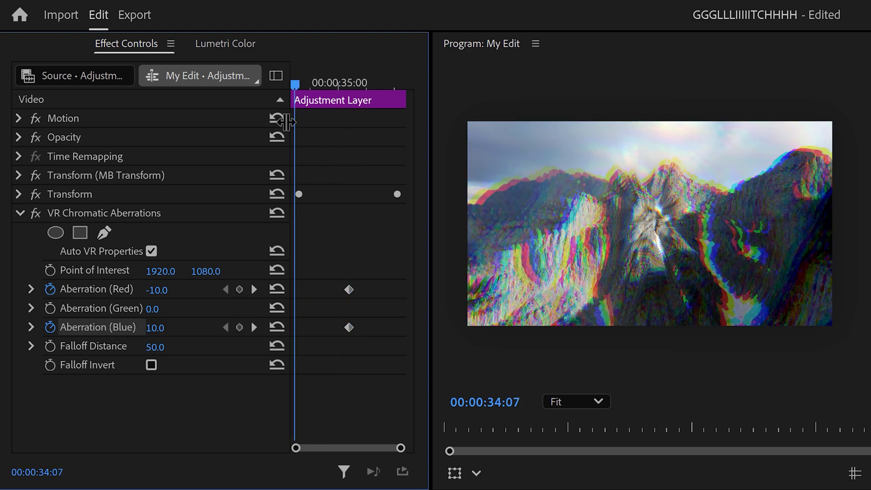
pyautogui.click(171, 289)
pyautogui.write('0')
pyautogui.press('Return')
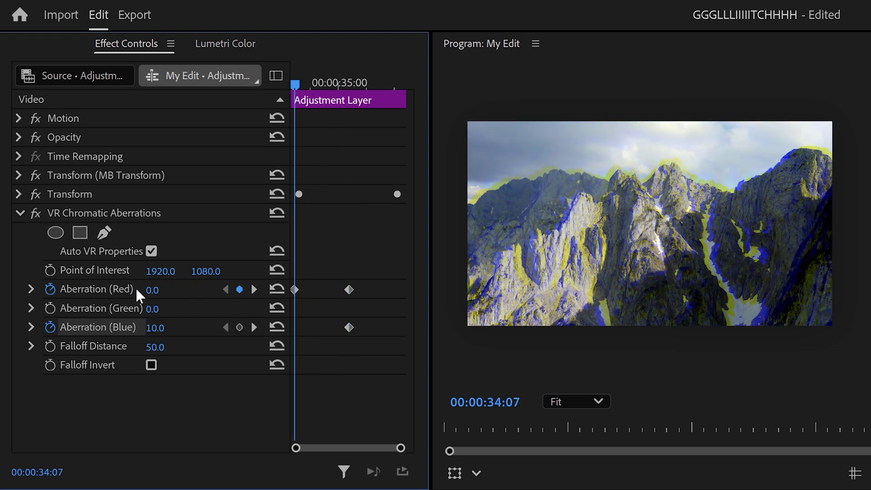
pyautogui.click(150, 328)
pyautogui.press('Return')
# At 36:03, set red aberration to 0 and edit the blue aberration value.
pyautogui.moveTo(294, 83); pyautogui.dragTo(400, 82)
pyautogui.click(163, 293)
pyautogui.write('0')
pyautogui.press('Return')
pyautogui.click(152, 328)
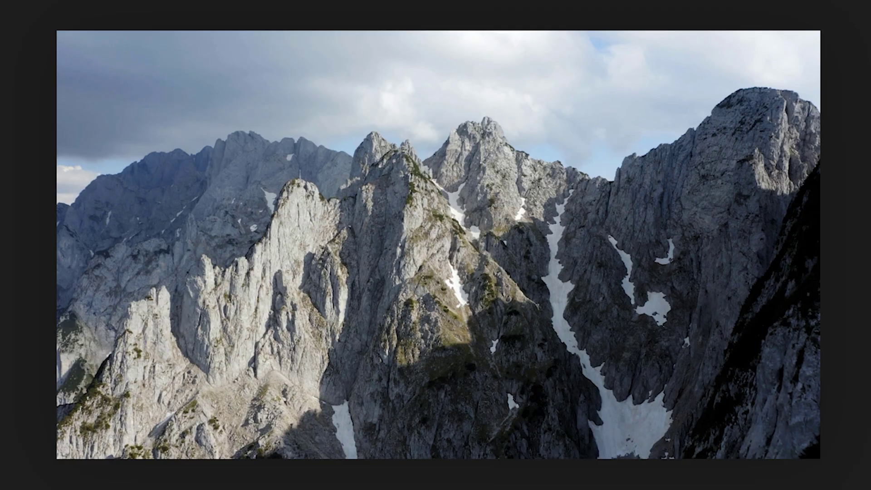